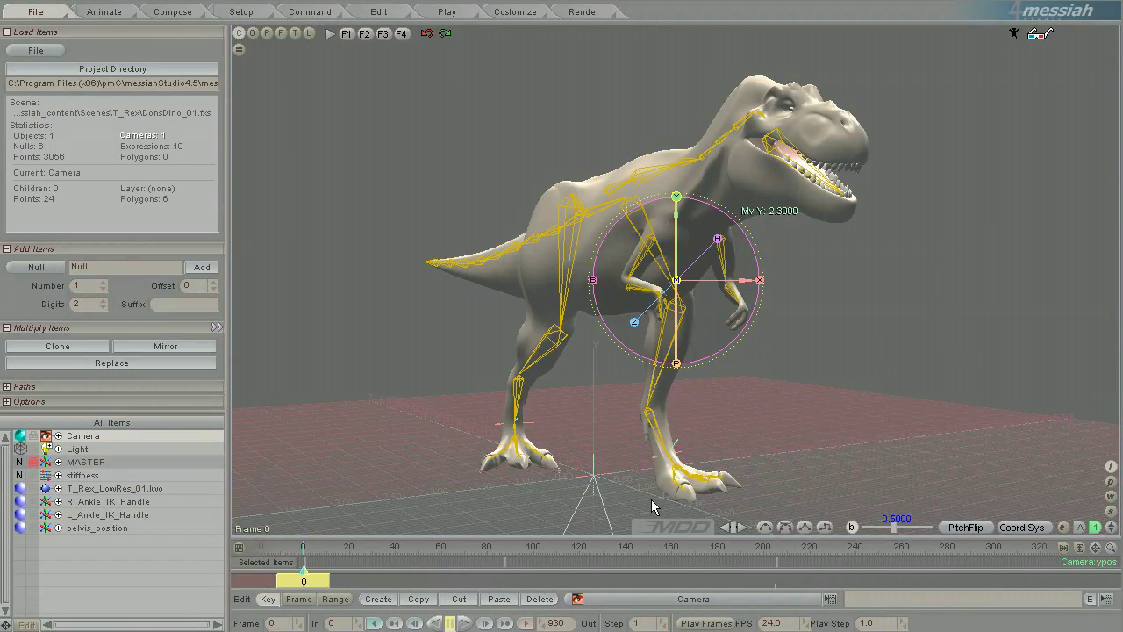
Enlarge the timeline area and play back the rigged T-Rex walk cycle
{"action": "left_click_drag", "start_coordinate": [564, 536], "coordinate": [576, 476]}
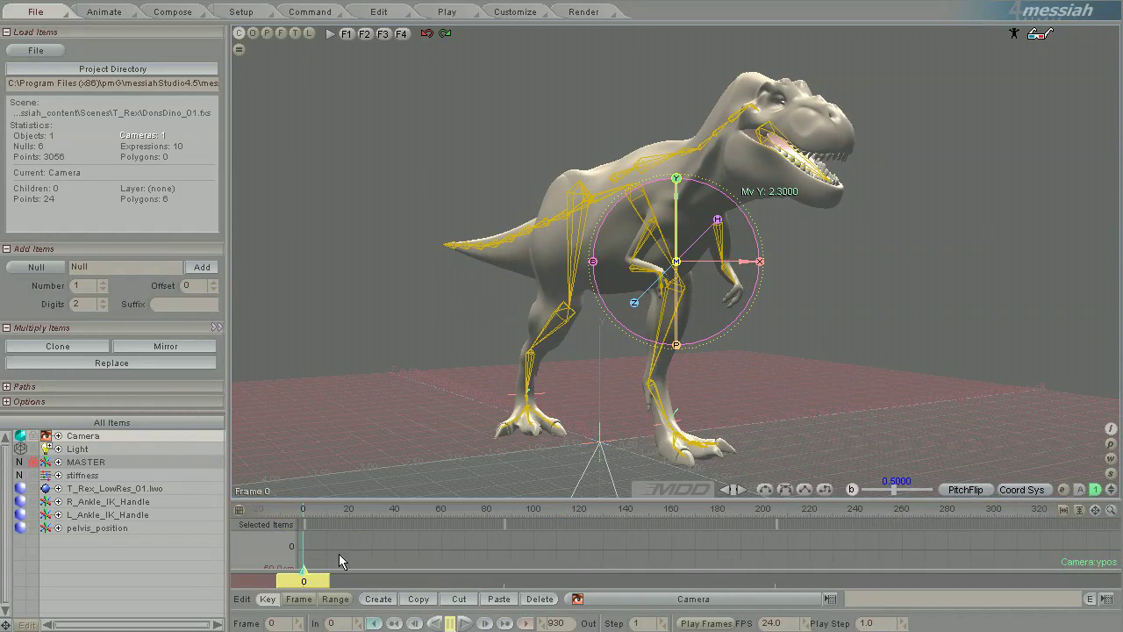
{"action": "key", "text": "space"}
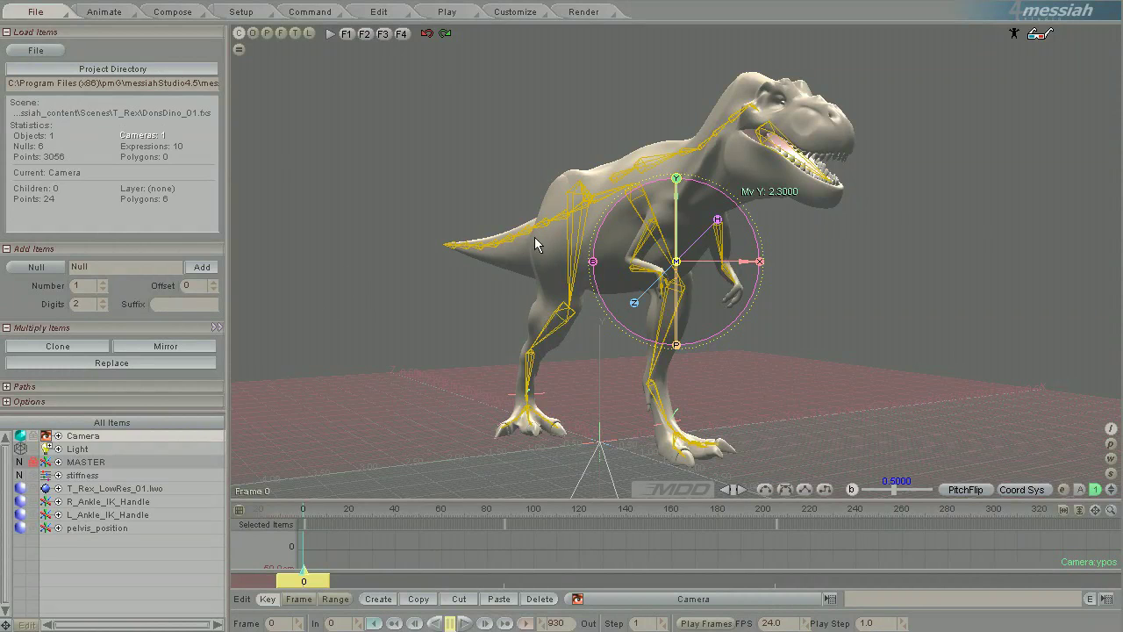
In the Setup view, inspect the Save Wavefront Object As option, then orbit Blender's static T-Rex
{"action": "left_click", "coordinate": [249, 13]}
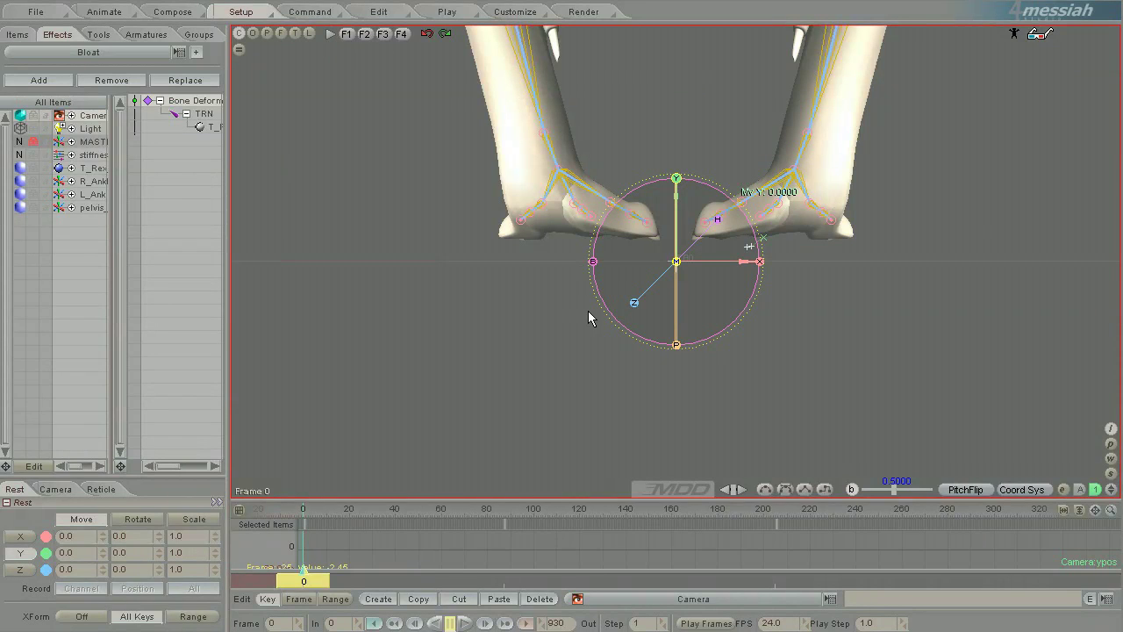
{"action": "left_click", "coordinate": [35, 11]}
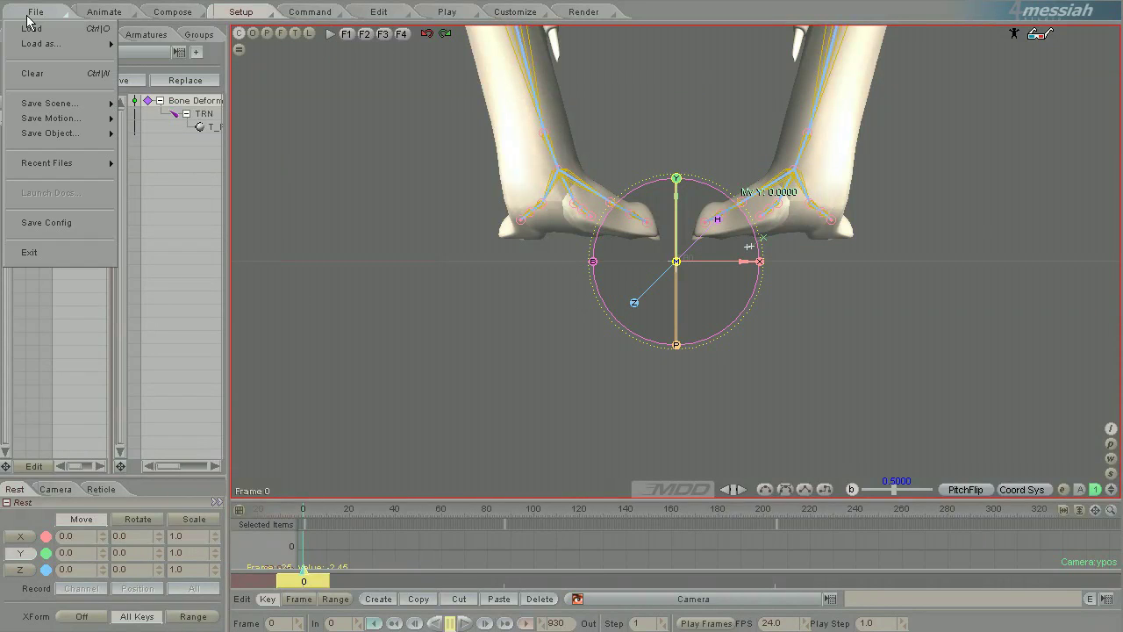
{"action": "mouse_move", "coordinate": [58, 105]}
{"action": "mouse_move", "coordinate": [63, 134]}
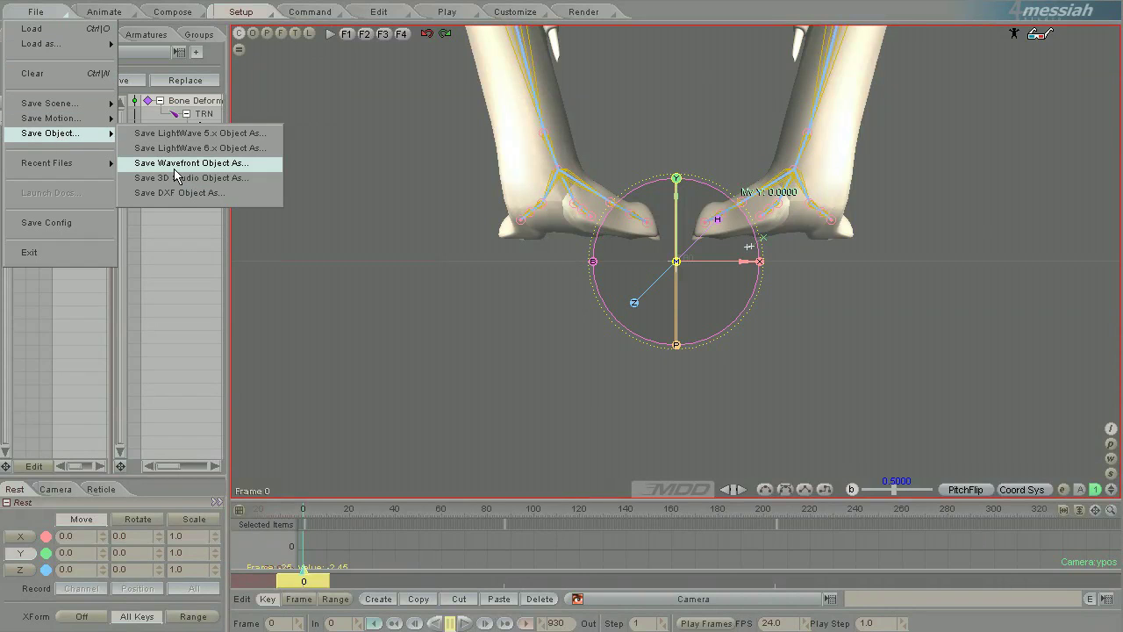
{"action": "left_click", "coordinate": [448, 198]}
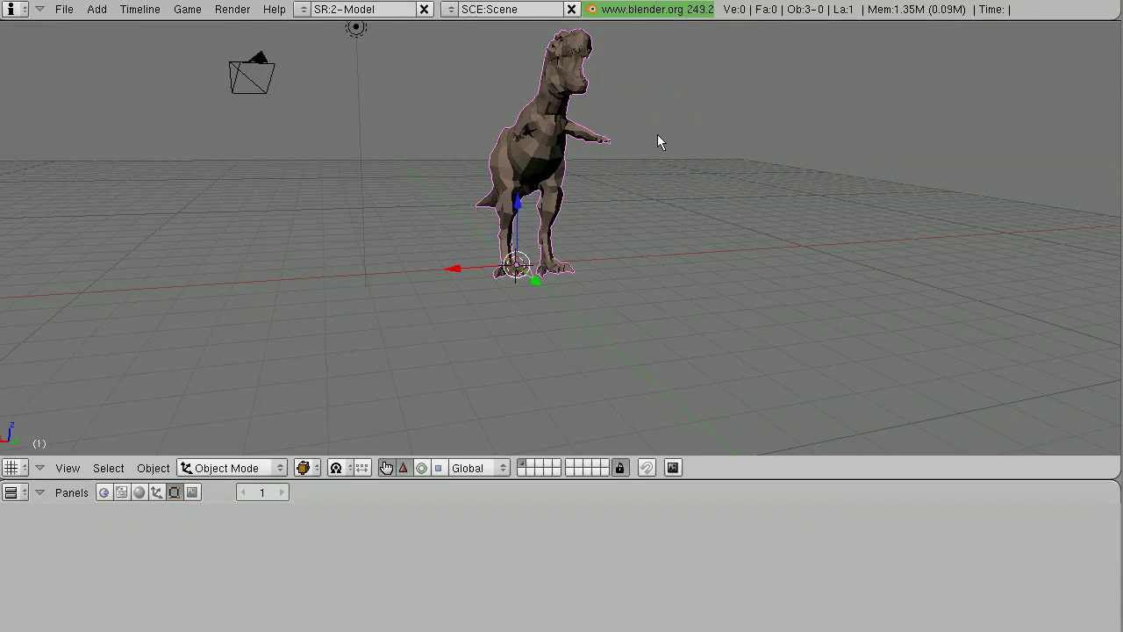
{"action": "middle_click_drag", "start_coordinate": [667, 347], "coordinate": [695, 356]}
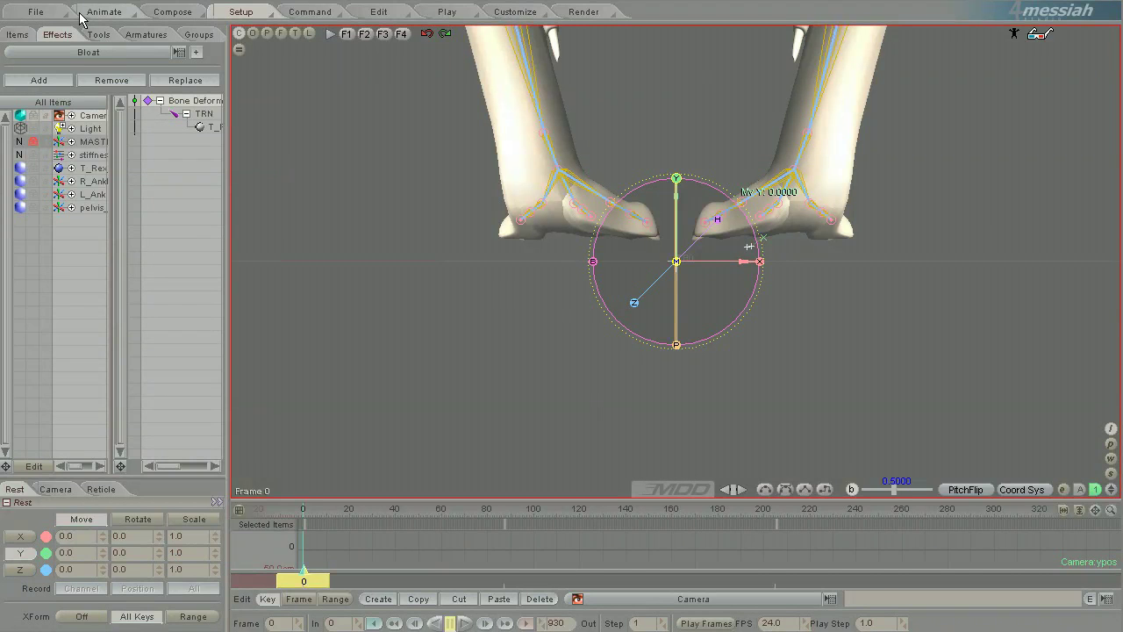
On the File tab, replace T_Rex_LowRes_01.lwo with T_Rex_LowRes_01_OneSurface.obj
{"action": "left_click", "coordinate": [91, 14]}
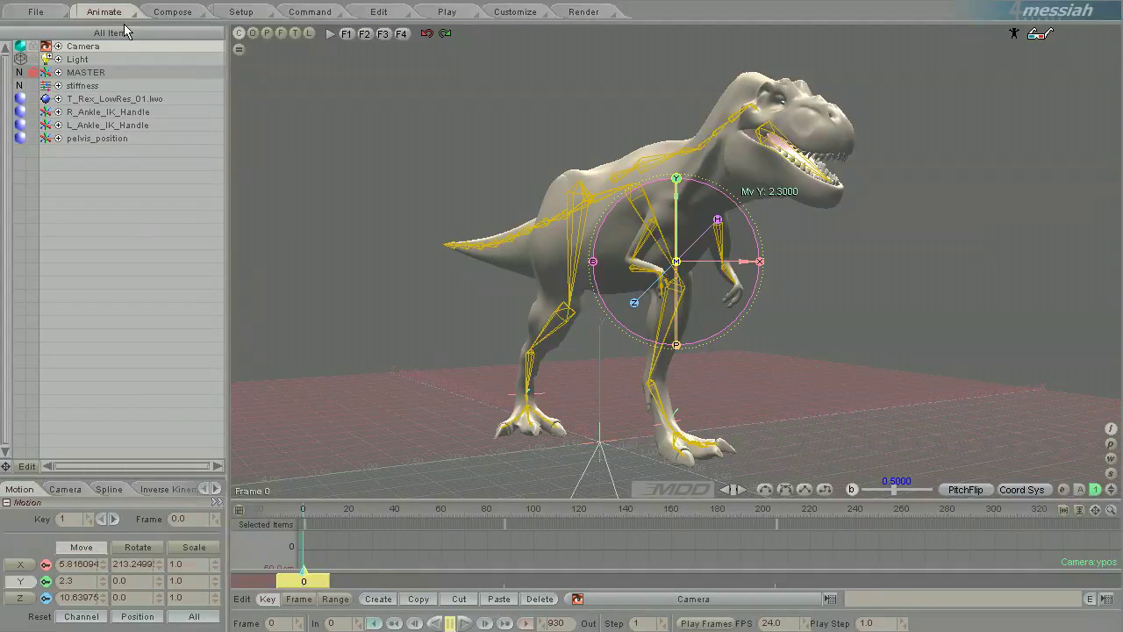
{"action": "left_click", "coordinate": [44, 14]}
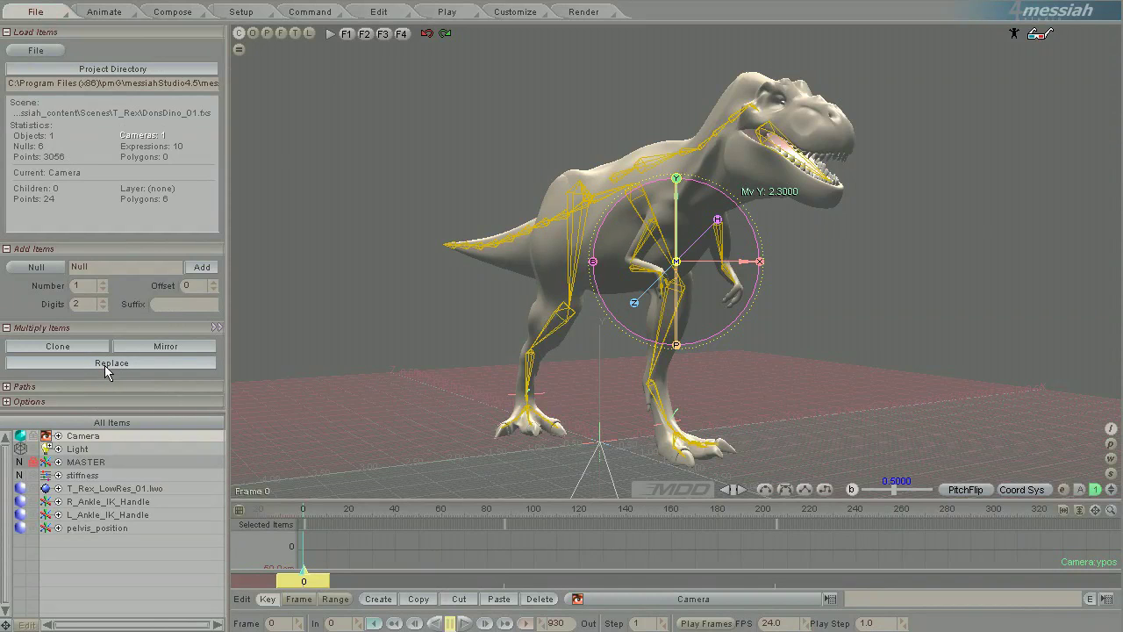
{"action": "left_click", "coordinate": [84, 490]}
{"action": "left_click", "coordinate": [150, 364]}
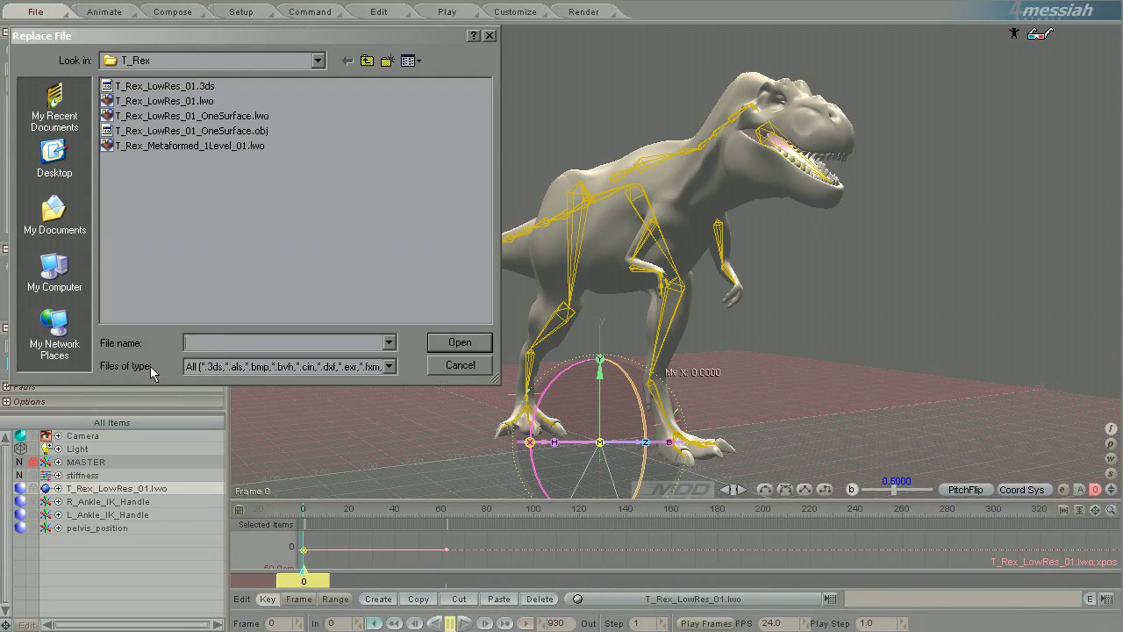
{"action": "left_click", "coordinate": [249, 131]}
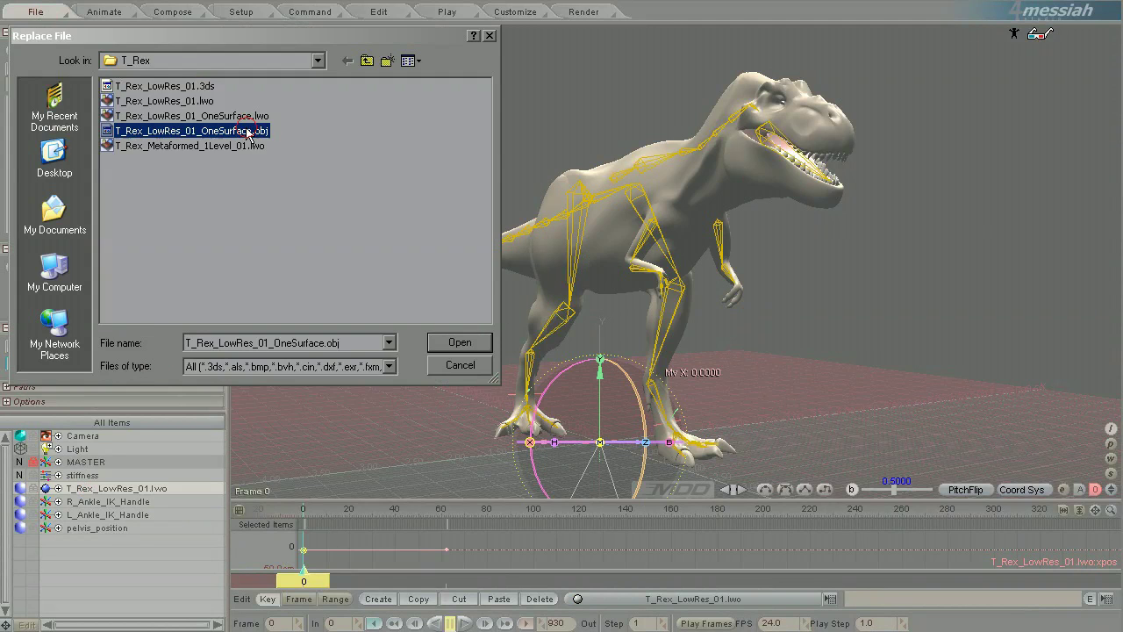
{"action": "left_click", "coordinate": [445, 350]}
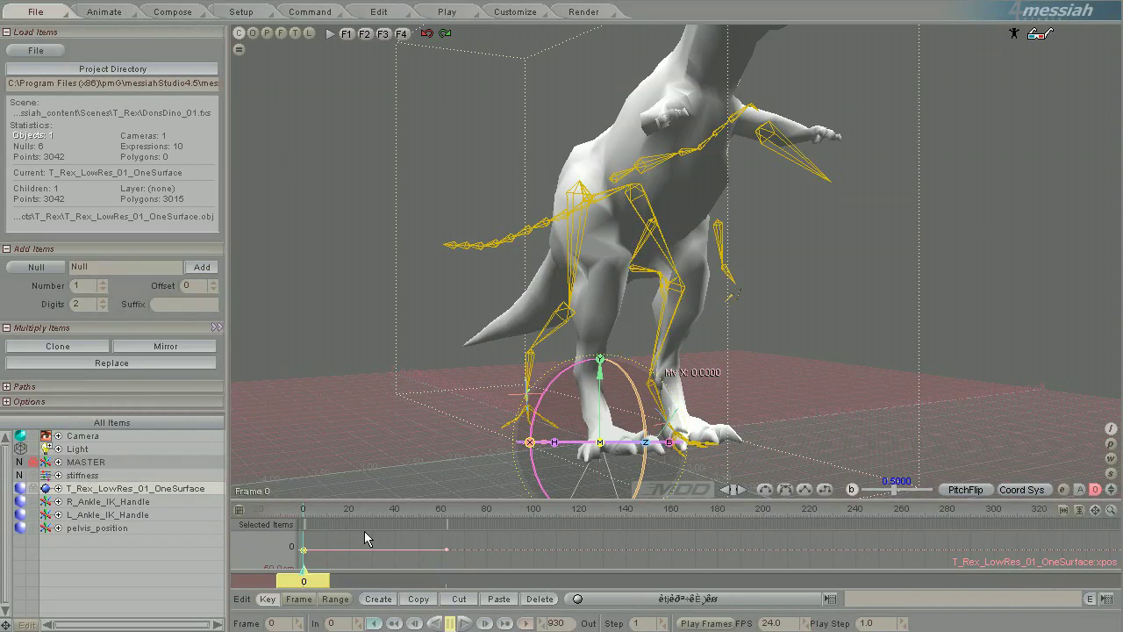
Switch to Setup and back to Animate to show the rigged OneSurface T-Rex
{"action": "left_click", "coordinate": [242, 14]}
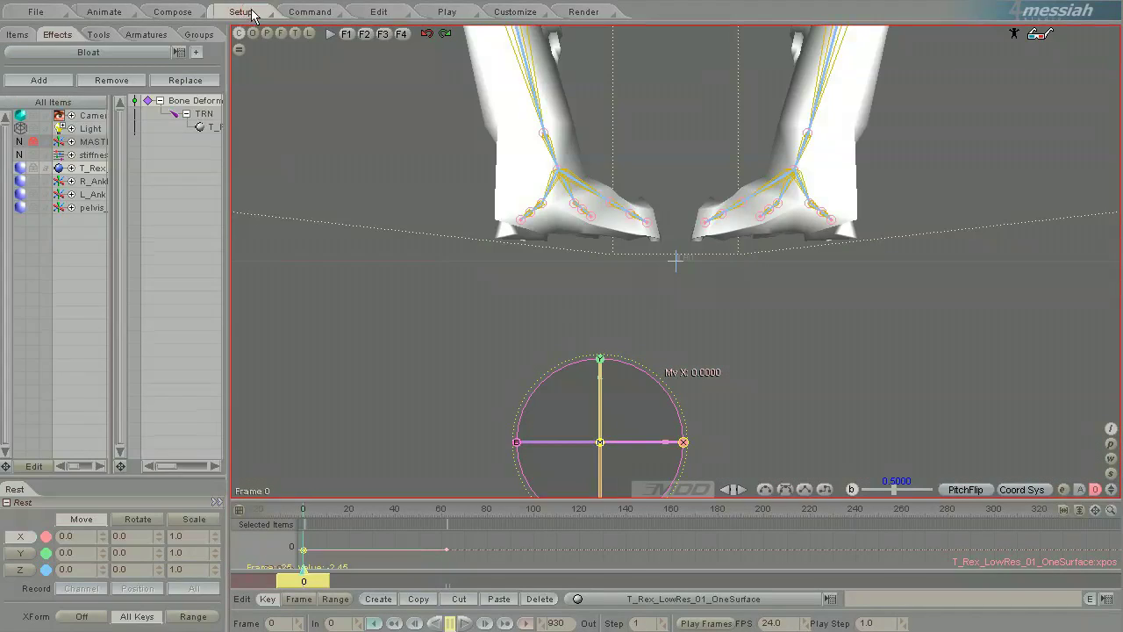
{"action": "left_click", "coordinate": [103, 12]}
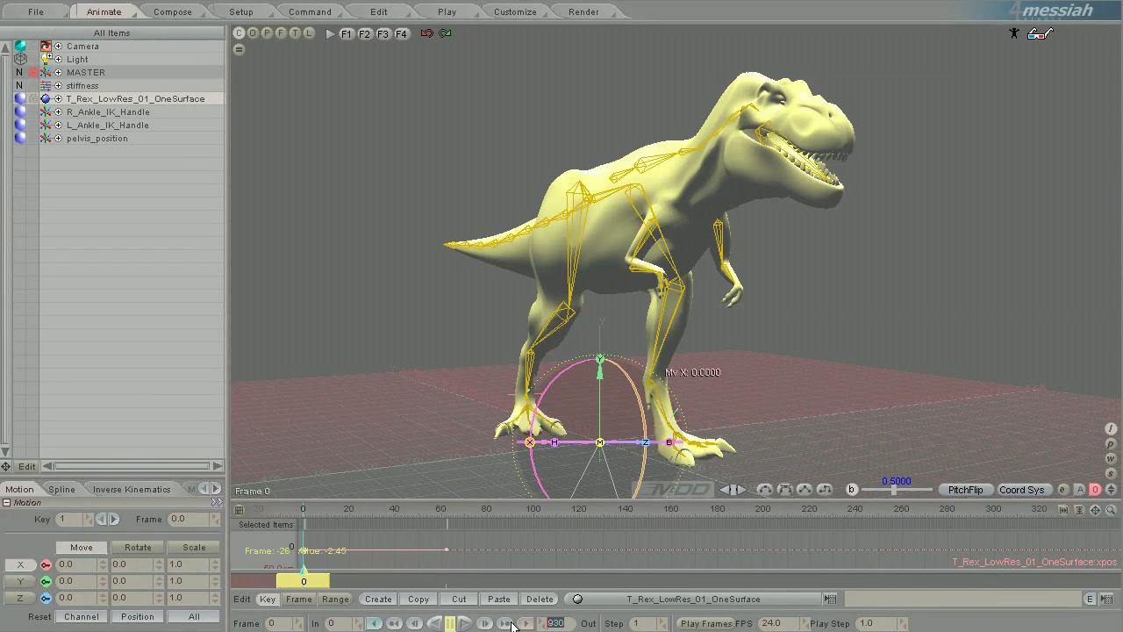
Set the Out frame to 300, then scrub and play the walk animation
{"action": "type", "text": "300"}
{"action": "key", "text": "Return"}
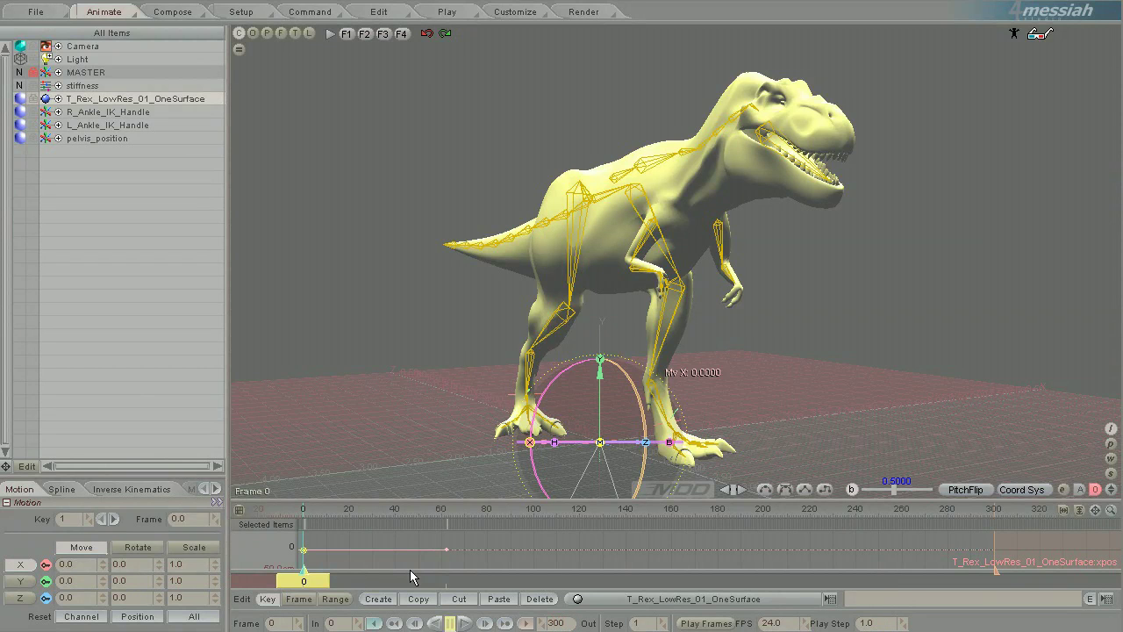
{"action": "left_click_drag", "start_coordinate": [304, 581], "coordinate": [319, 581]}
{"action": "key", "text": "space"}
{"action": "mouse_move", "coordinate": [706, 488]}
Capture the T-Rex walk to an MDD file with the red Capture button
{"action": "left_click", "coordinate": [679, 487]}
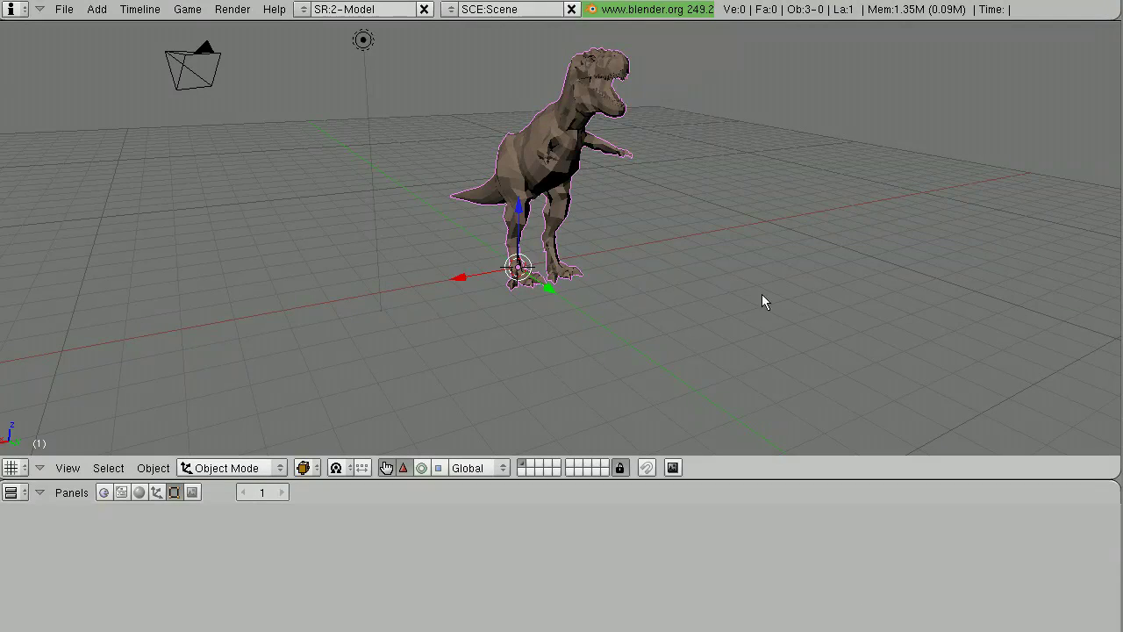
Select the T-Rex mesh in Blender and open the File > Import menu
{"action": "right_click", "coordinate": [527, 154]}
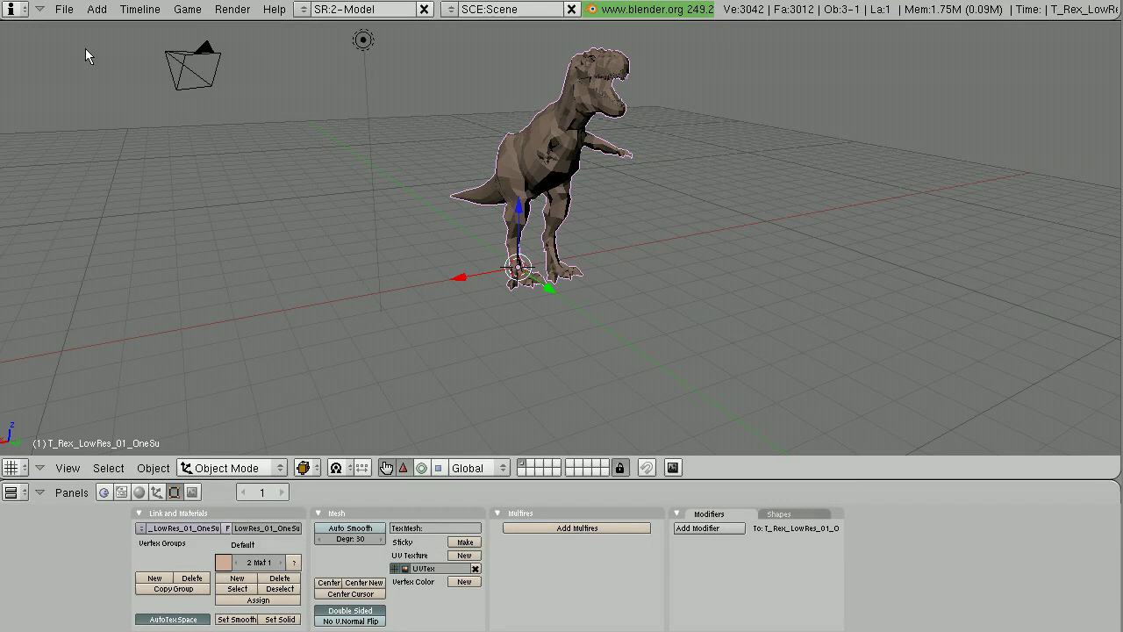
{"action": "left_click", "coordinate": [64, 9]}
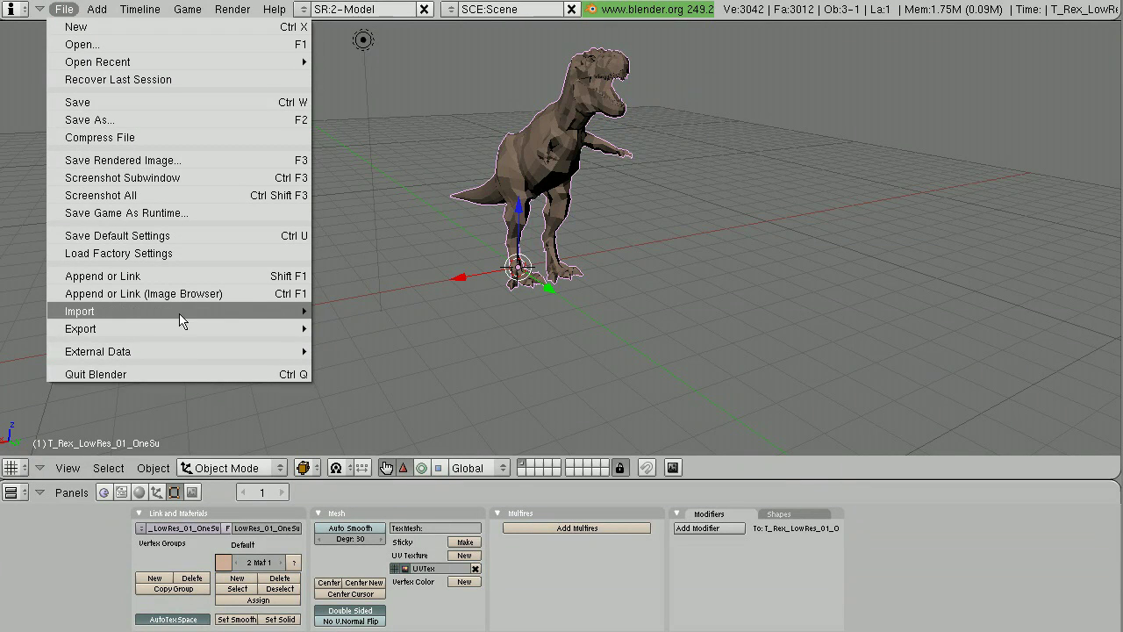
{"action": "mouse_move", "coordinate": [285, 318]}
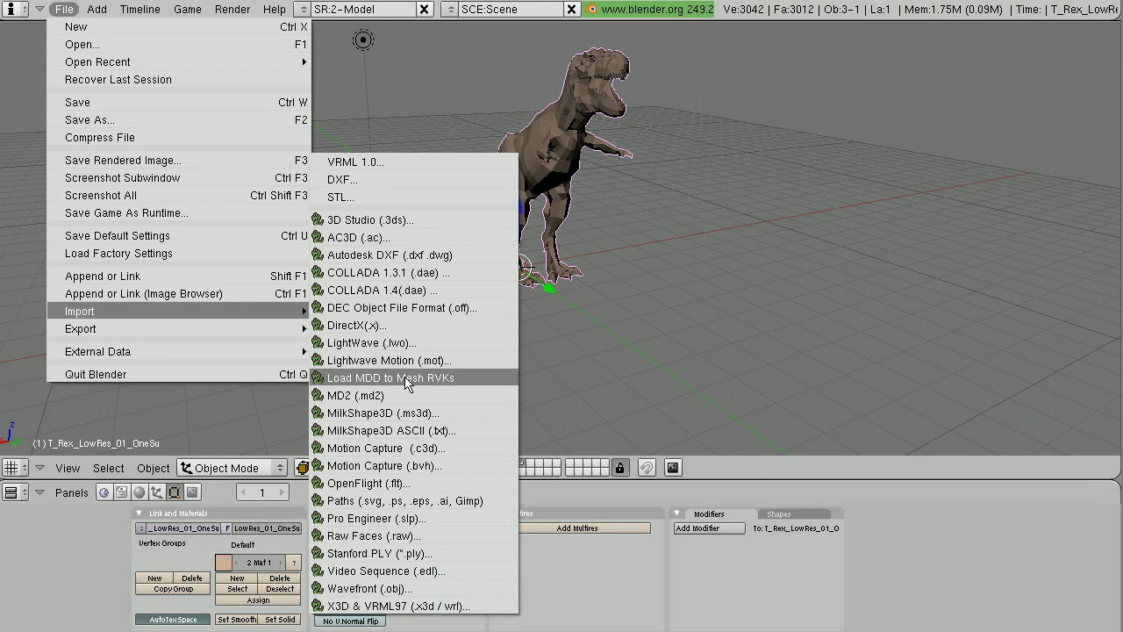
Open Load MDD to Mesh RVKs and select T_Rex_LowRes_01_OneSurface.mdd in messiah_content\Scenes\T_Rex
{"action": "left_click", "coordinate": [441, 378]}
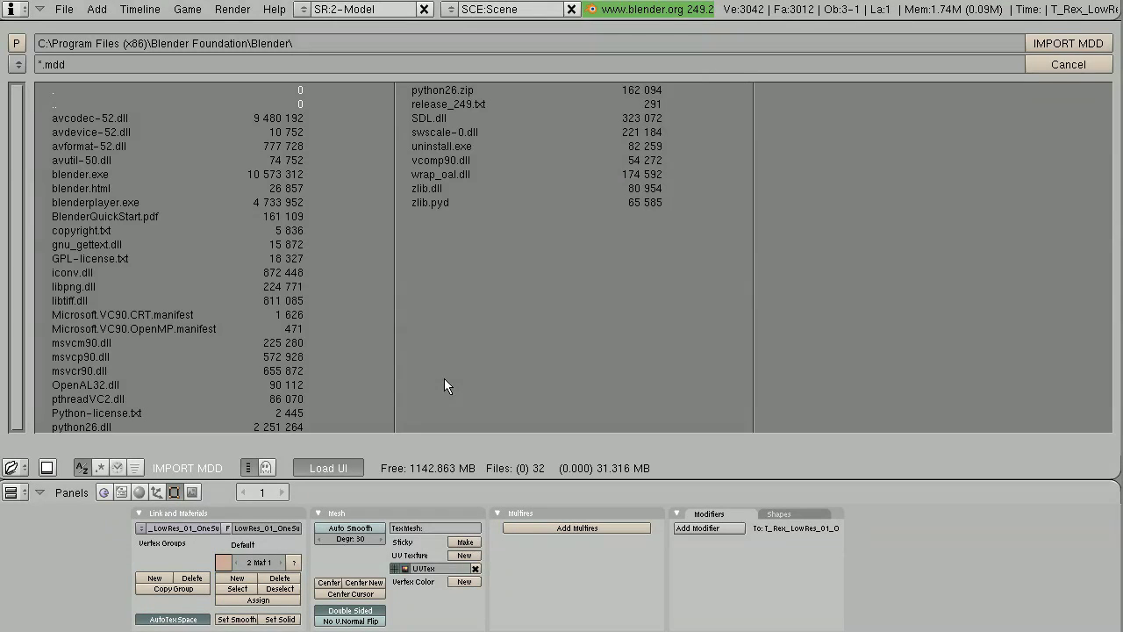
{"action": "left_click", "coordinate": [67, 107]}
{"action": "left_click", "coordinate": [67, 107]}
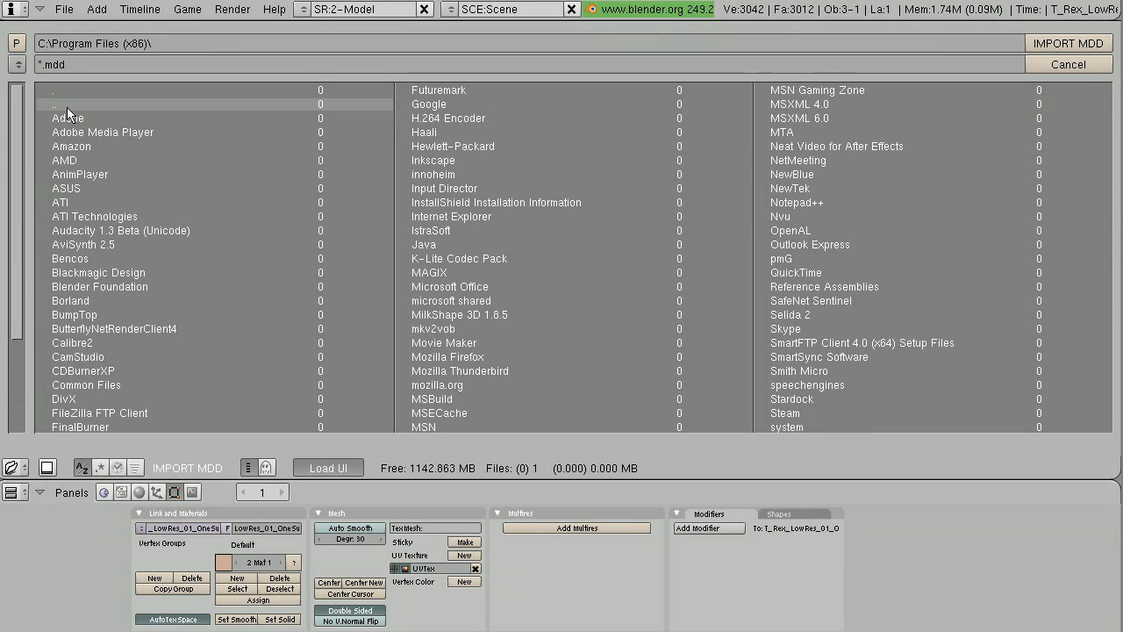
{"action": "left_click", "coordinate": [809, 258]}
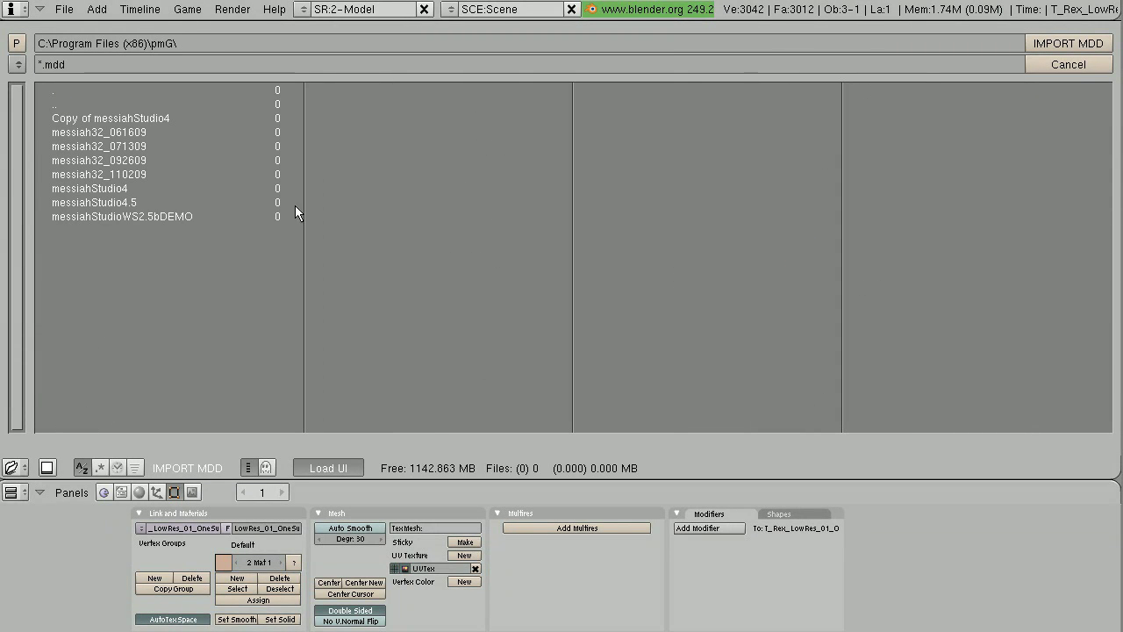
{"action": "left_click", "coordinate": [98, 202]}
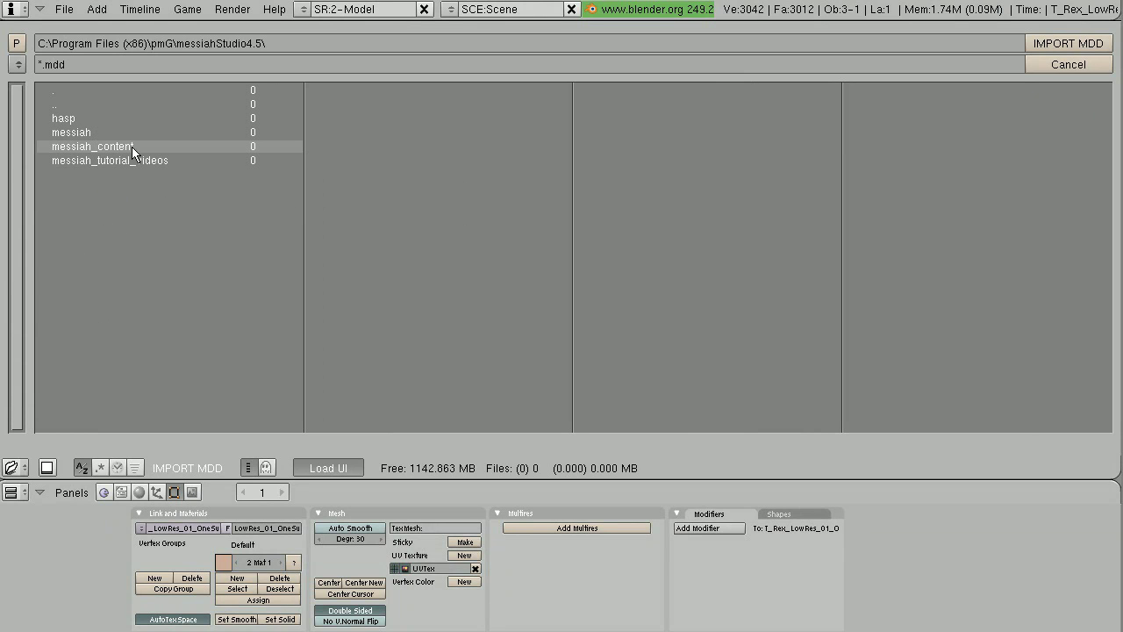
{"action": "left_click", "coordinate": [131, 147]}
{"action": "left_click", "coordinate": [106, 190]}
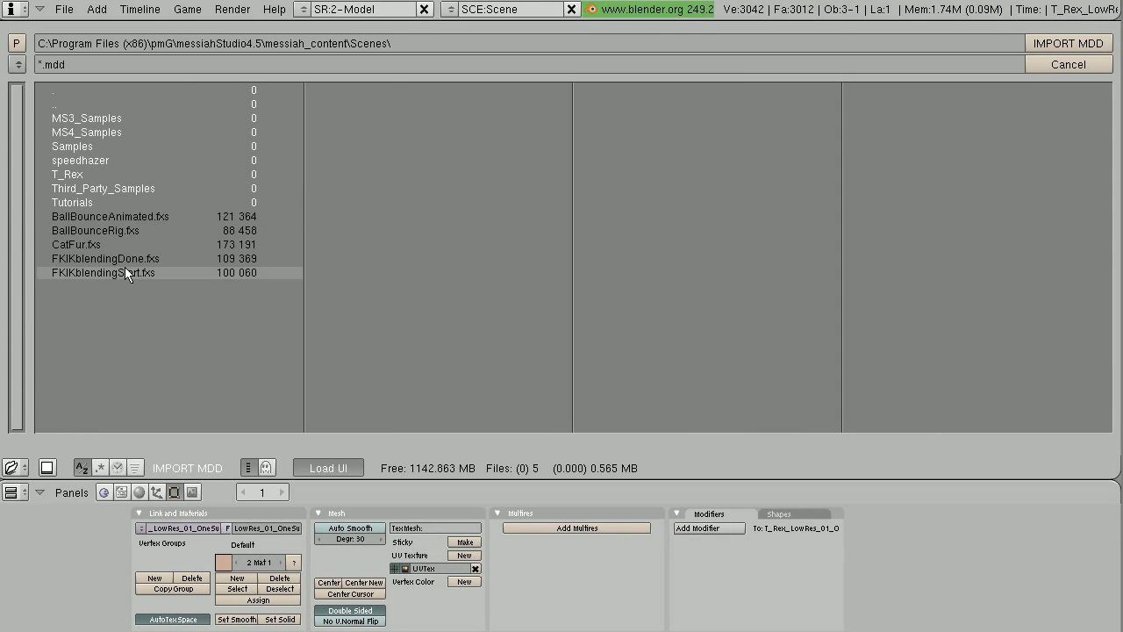
{"action": "left_click", "coordinate": [106, 173]}
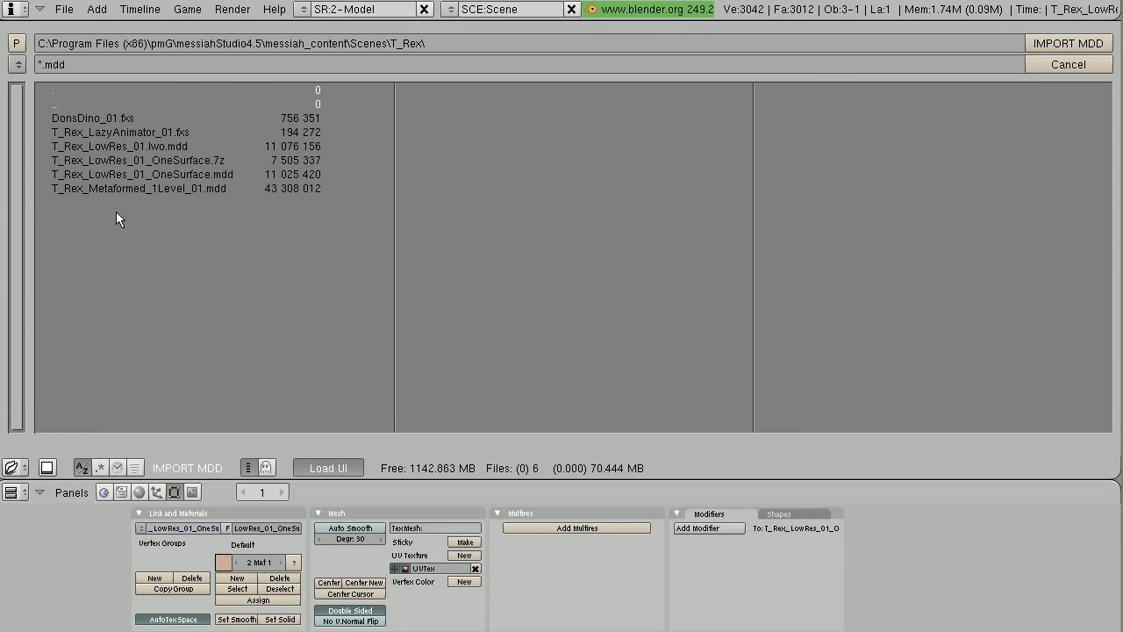
{"action": "left_click", "coordinate": [73, 176]}
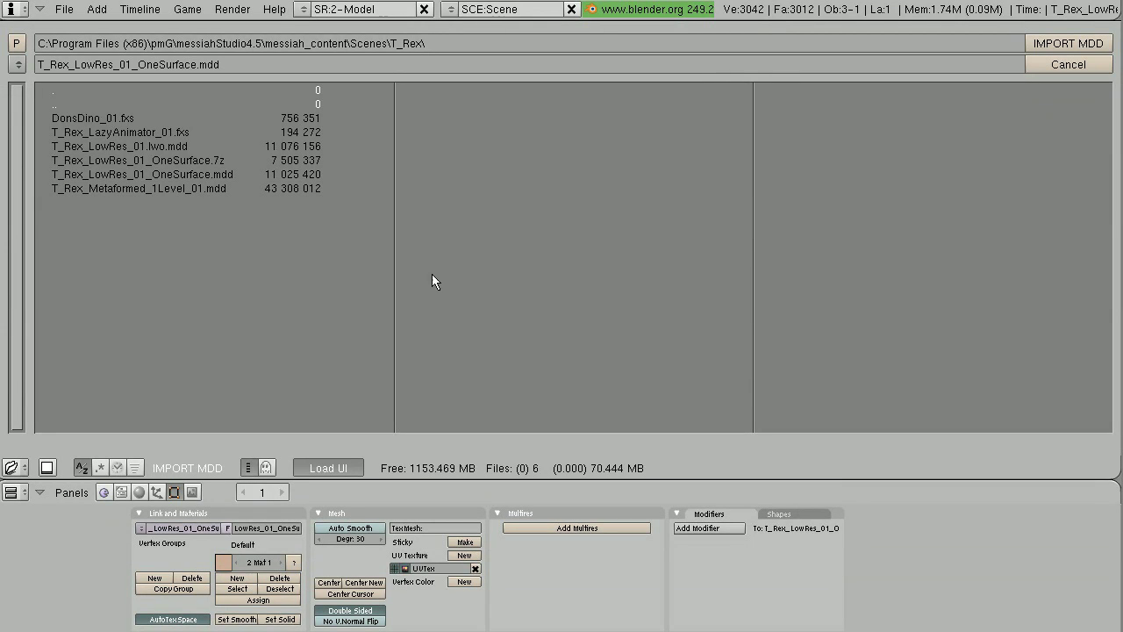
Import the MDD with Start Frame 1 and Key Skip 1
{"action": "left_click", "coordinate": [1068, 43]}
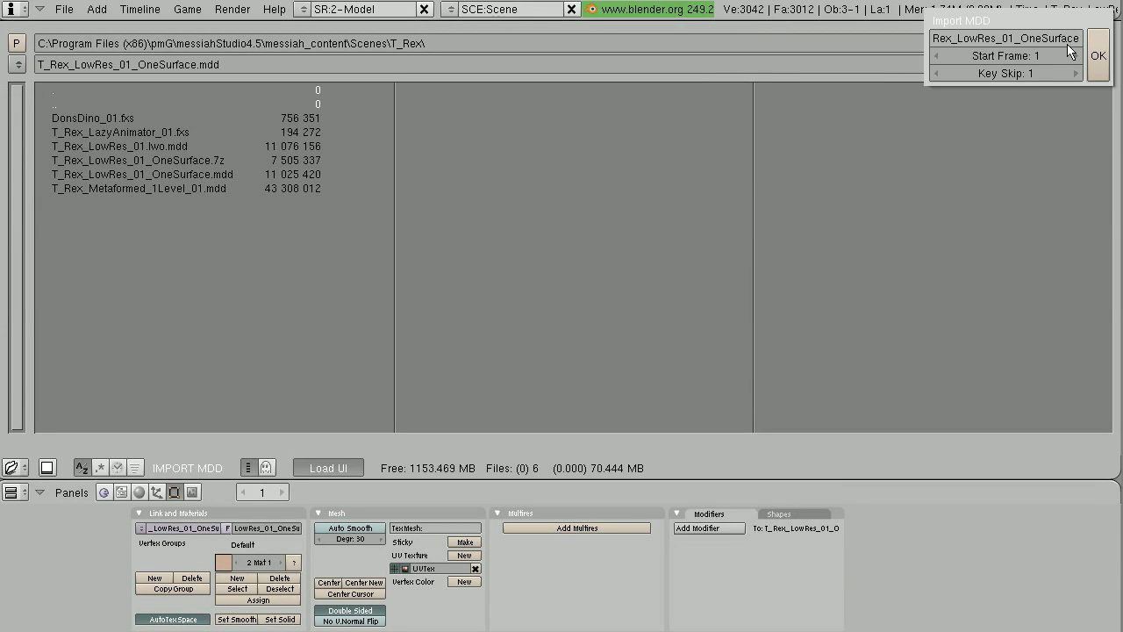
{"action": "left_click", "coordinate": [1098, 75]}
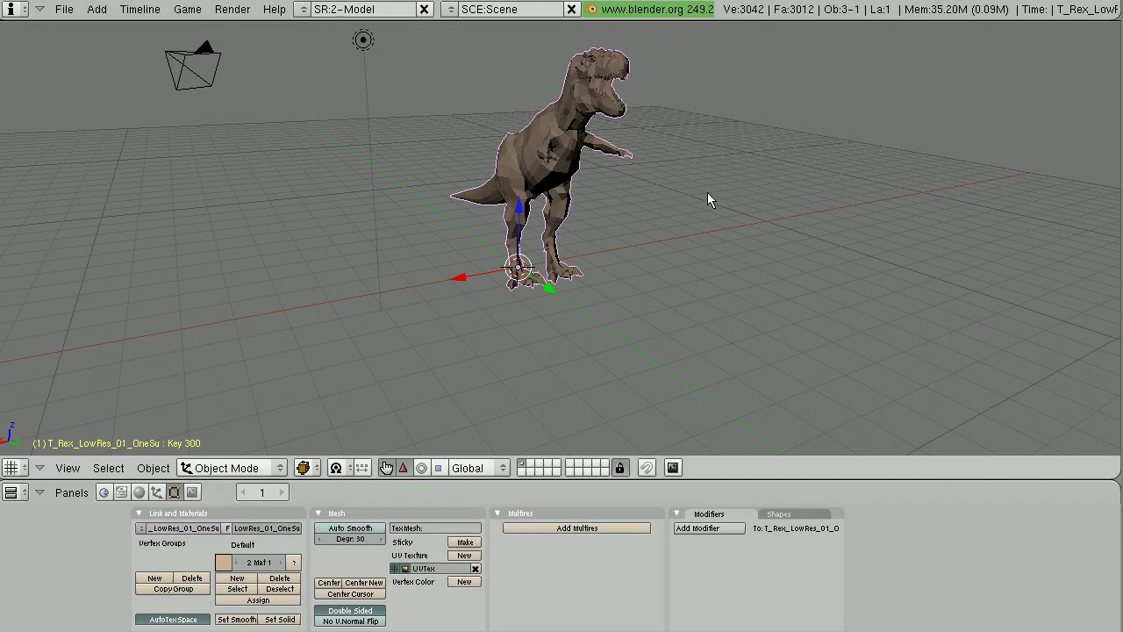
Play the MDD-driven T-Rex walk with Alt+A and watch it from a low angle
{"action": "key", "text": "alt+a"}
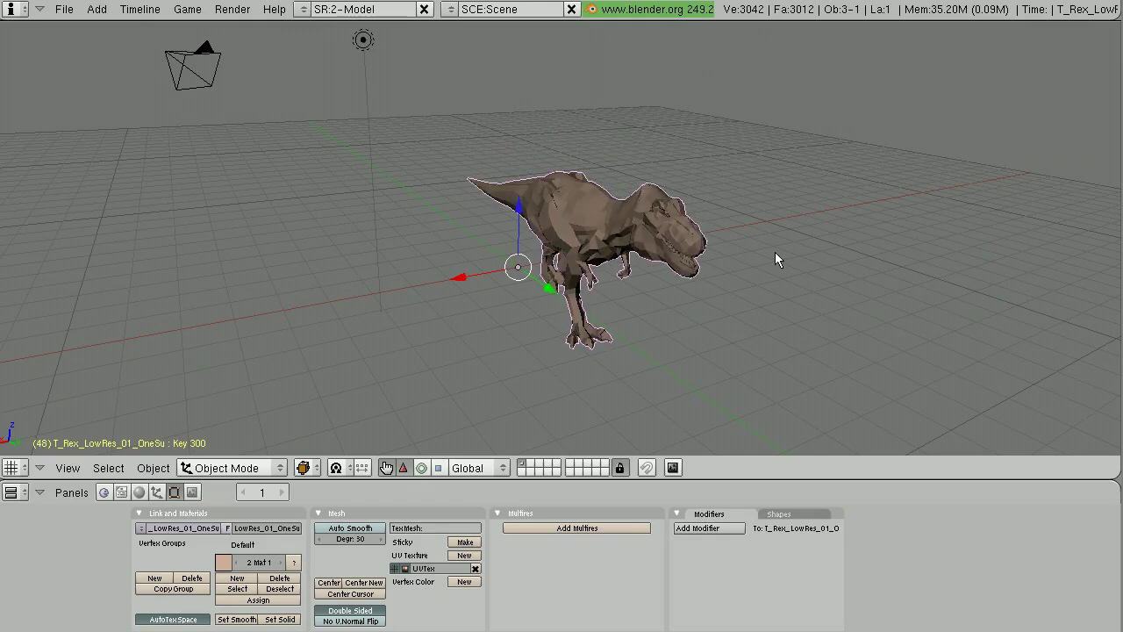
{"action": "middle_click_drag", "start_coordinate": [727, 380], "coordinate": [650, 349]}
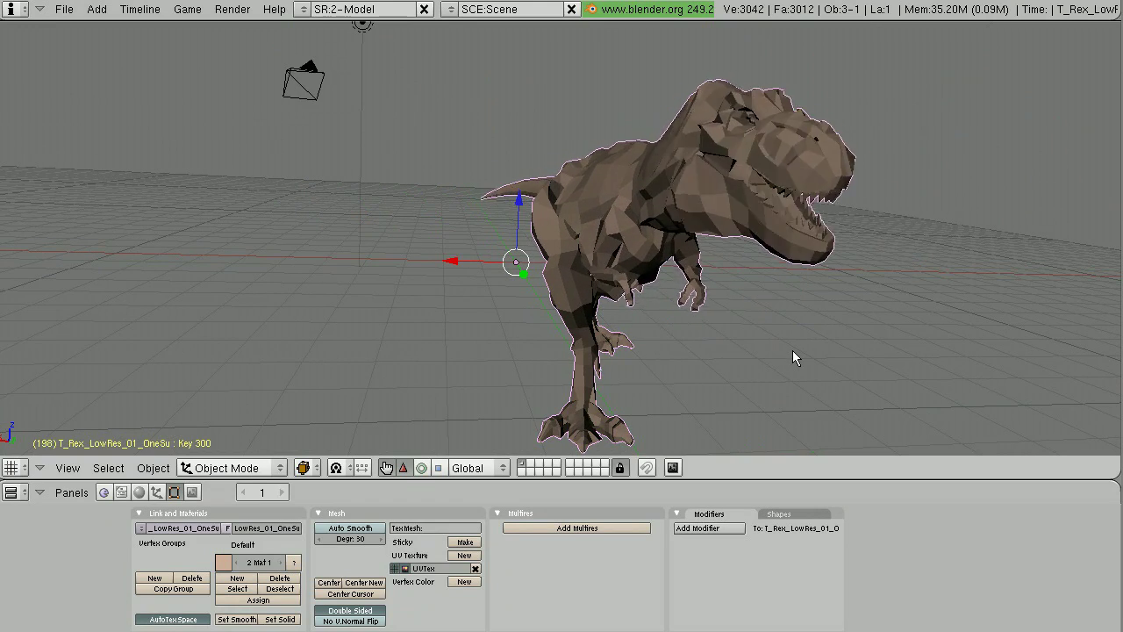